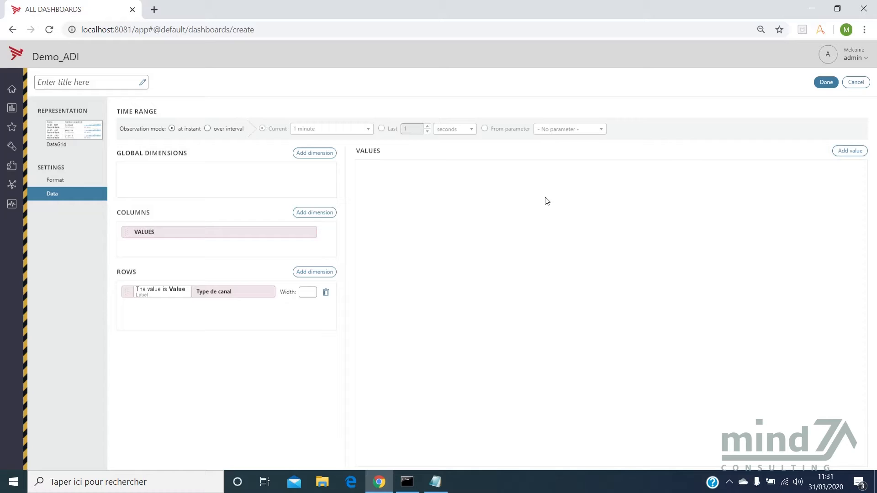
Add a value to the data grid and start an aggregate on the ID of Commande, following the R - commandes relation.
left_click(845, 156)
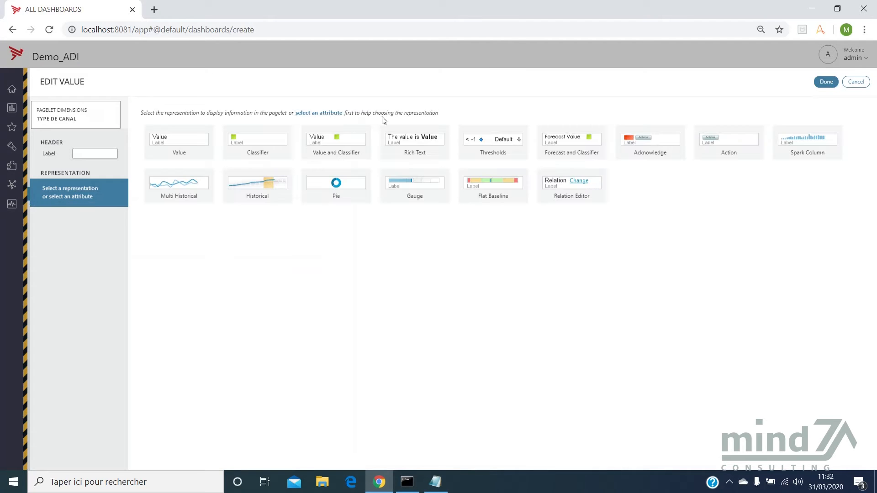
left_click(328, 115)
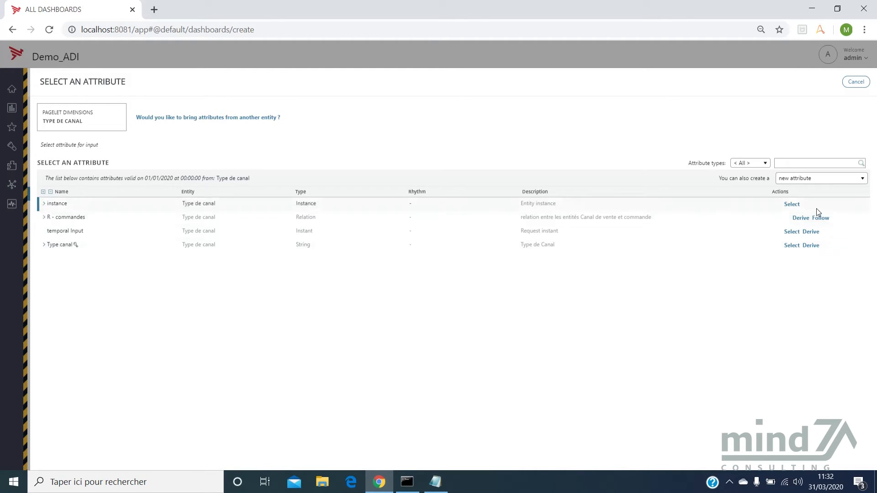
left_click(828, 219)
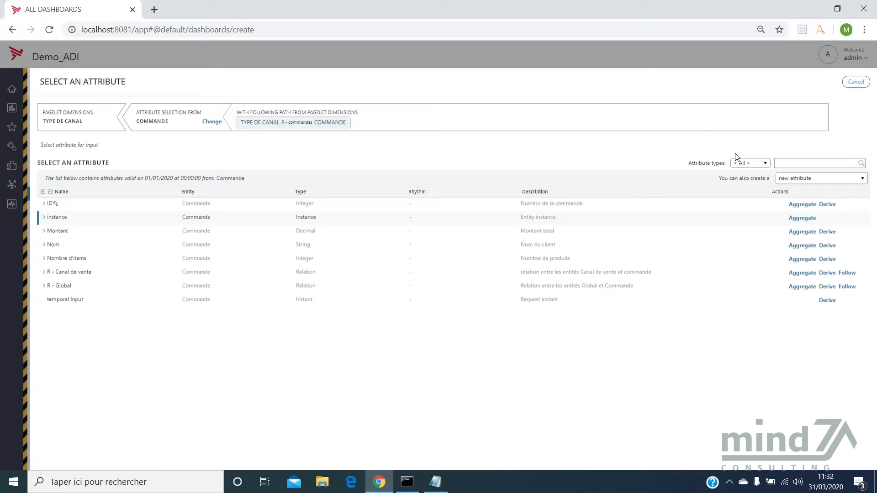
left_click(796, 205)
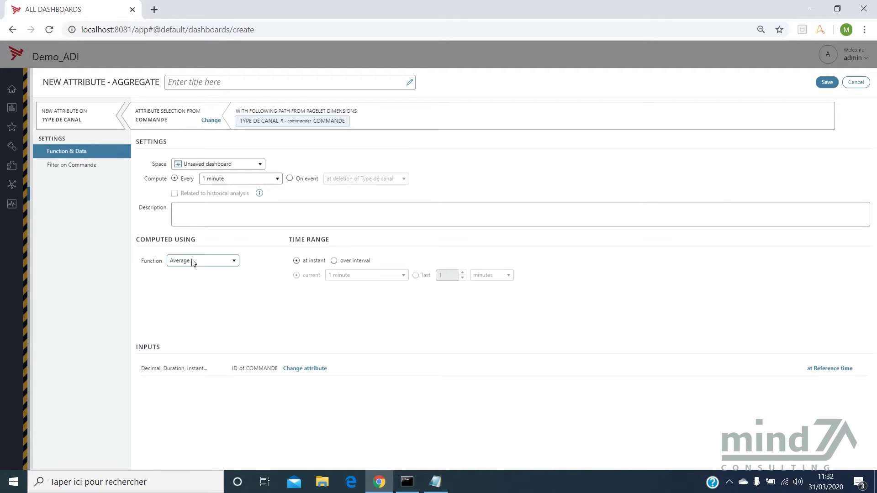
Set the aggregate's function to Count and its time range to over interval, current 1 month.
left_click(192, 260)
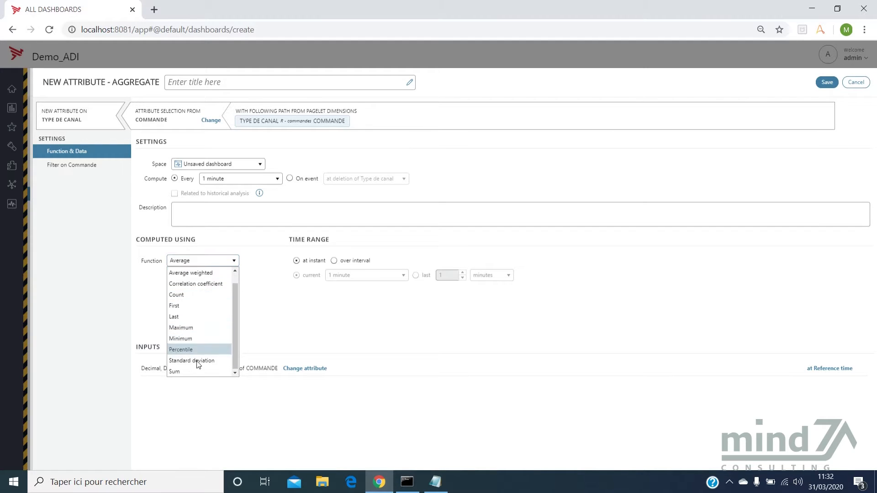
scroll(207, 349, "up", 1)
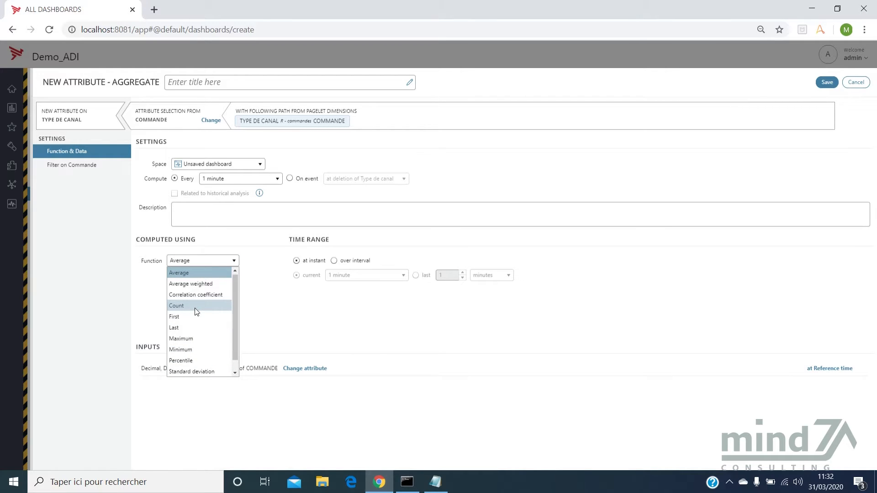
left_click(196, 307)
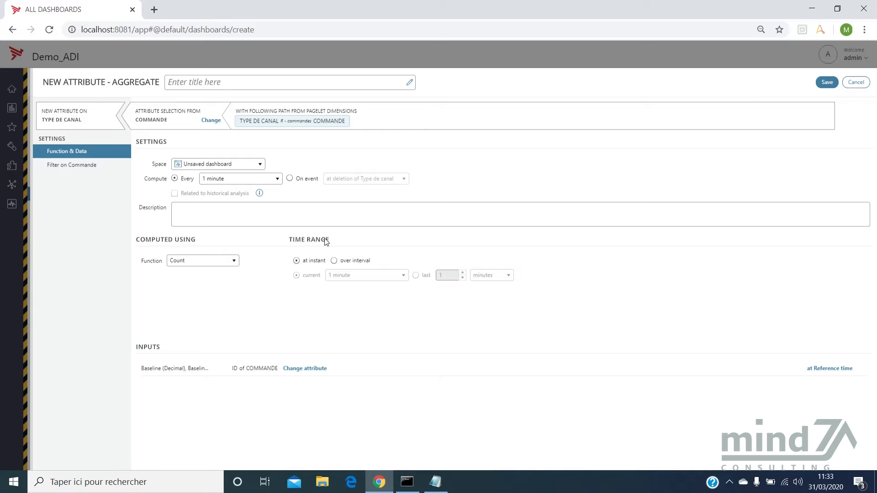
left_click(336, 261)
left_click(339, 276)
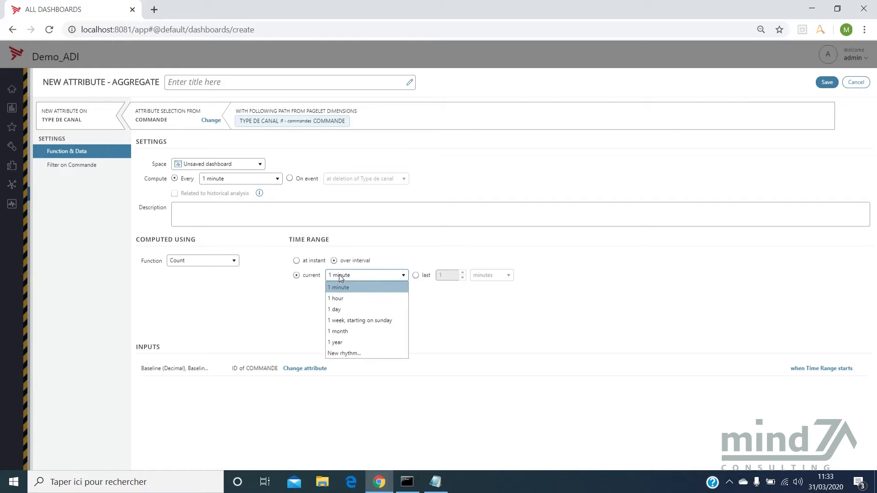
left_click(345, 332)
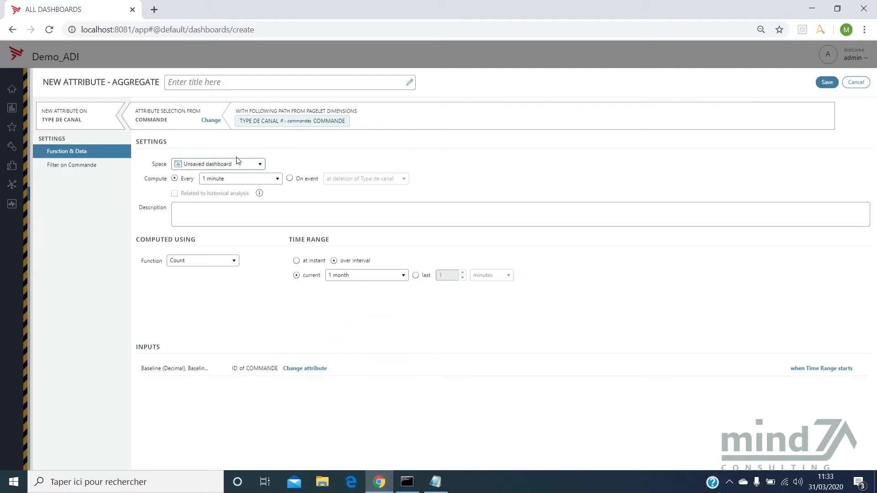
left_click(243, 181)
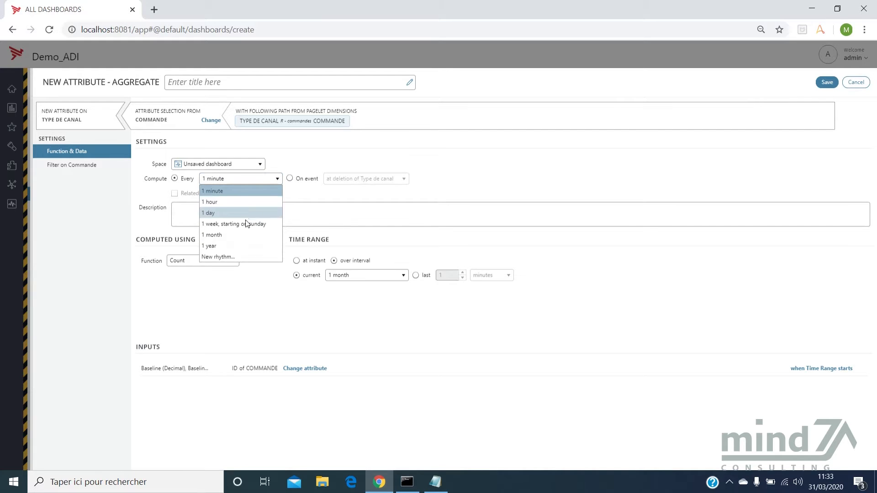
left_click(627, 283)
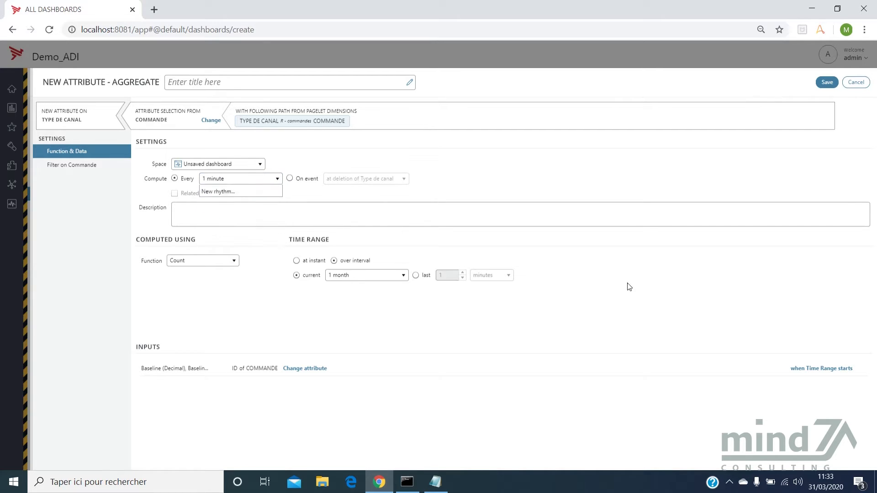
In the input's time configuration, make the R - commandes relation retrieve occurrences that begin during Time Range.
mouse_move(831, 375)
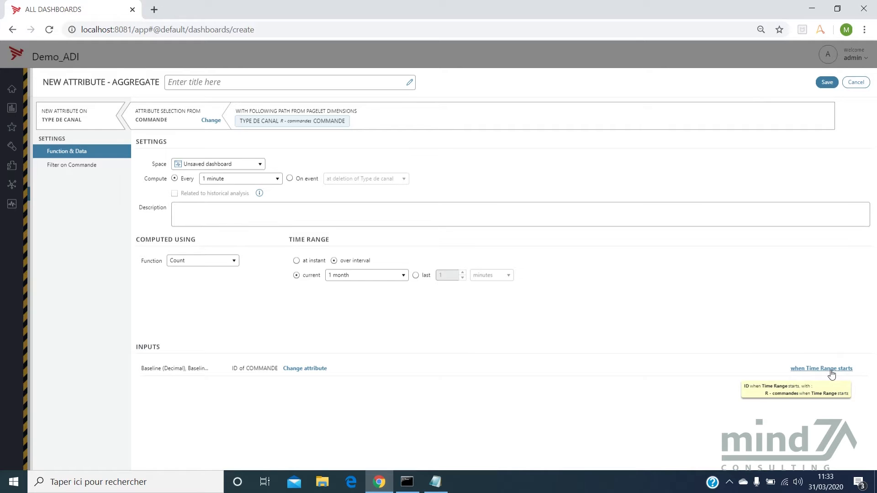
left_click(831, 371)
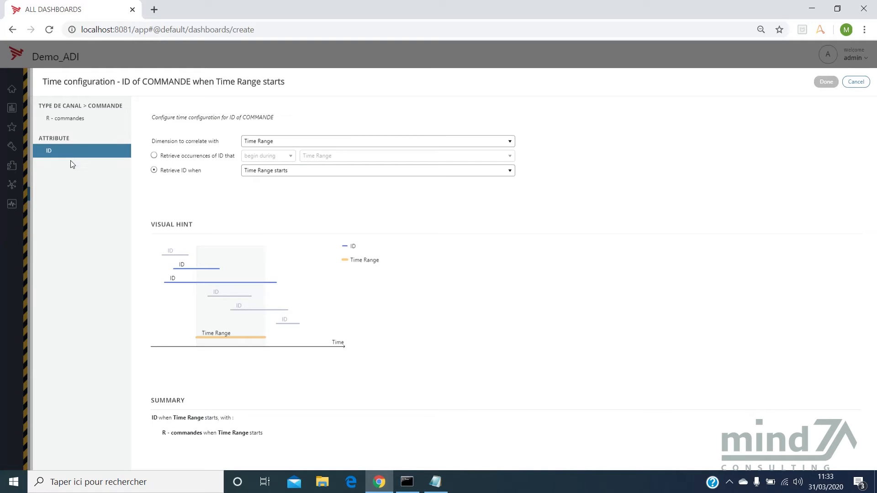
left_click(70, 122)
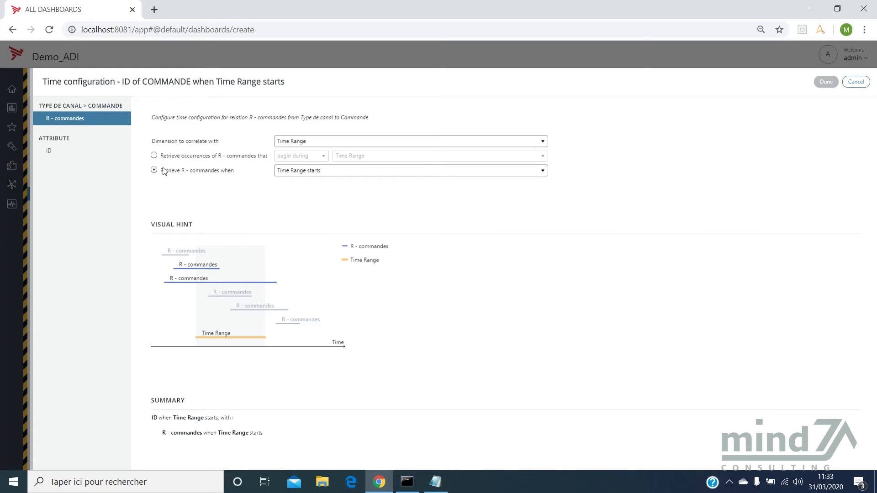
left_click(295, 143)
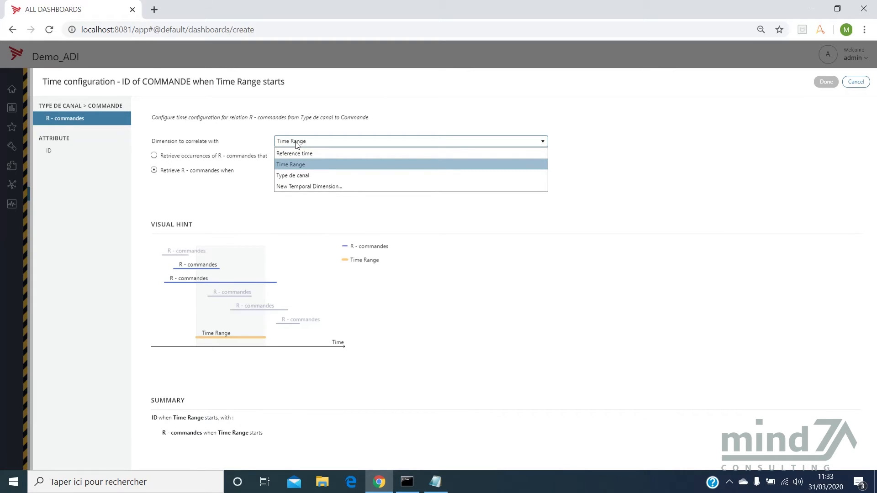
left_click(288, 123)
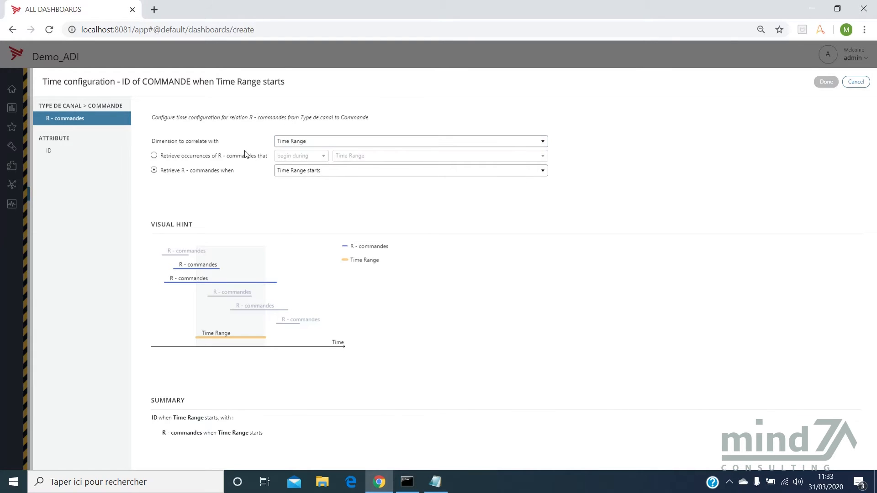
left_click(205, 158)
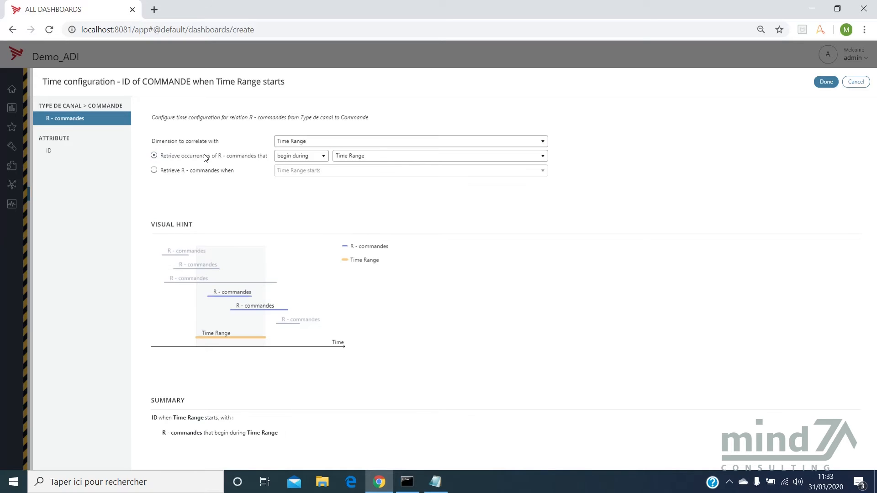
left_click(312, 157)
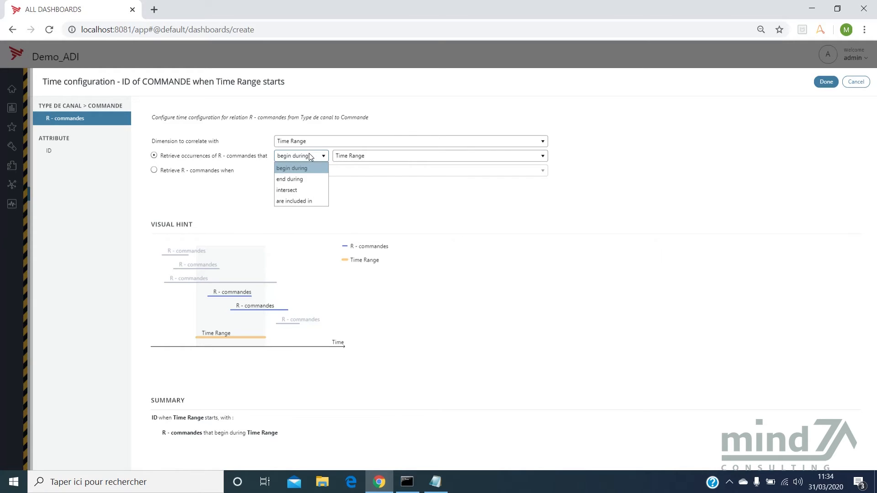
left_click(310, 157)
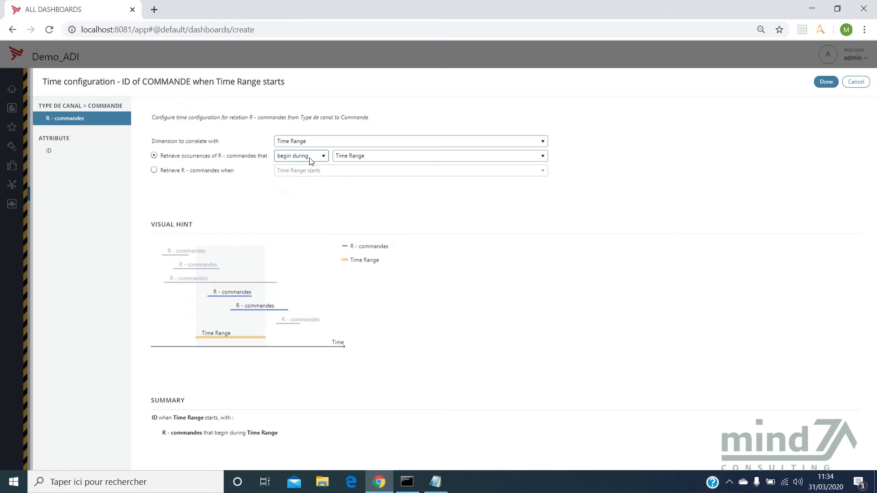
Make the ID attribute retrieve occurrences that begin during Time Range and accept the time configuration.
left_click(87, 152)
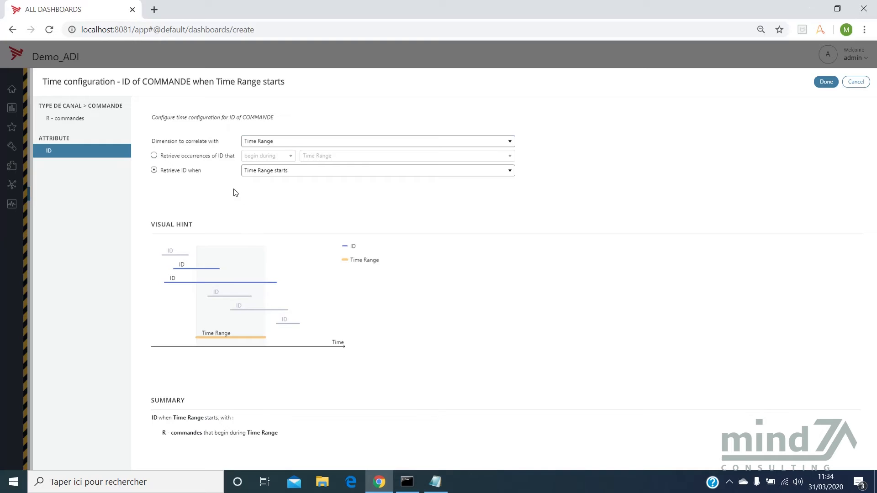
left_click(186, 158)
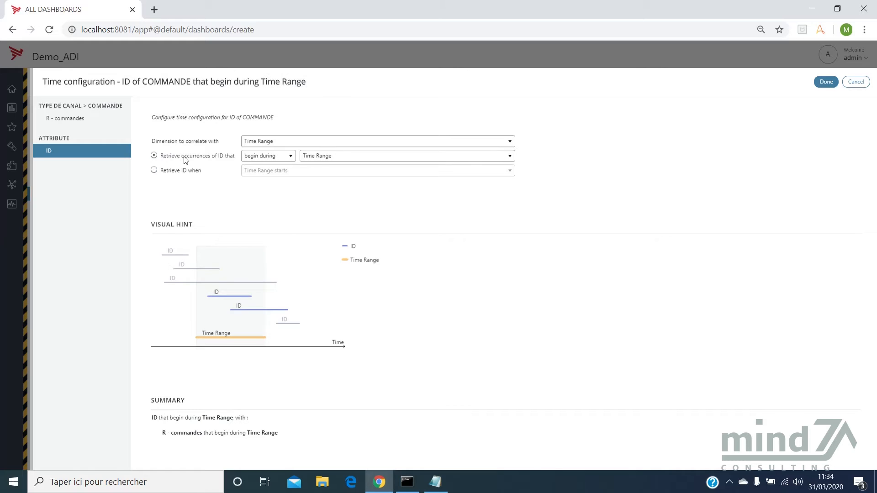
left_click(822, 83)
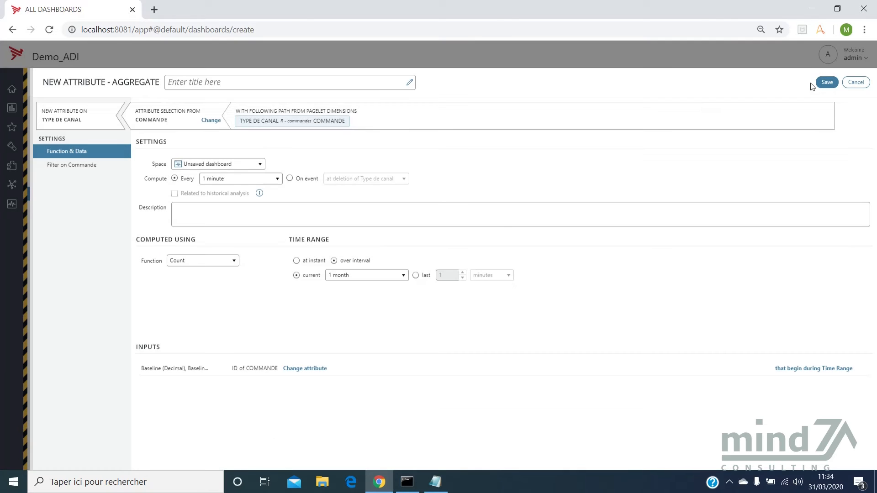
Name the aggregate attribute "# Count Commandes 1 Month" and save it, agreeing to the data computation.
left_click(263, 87)
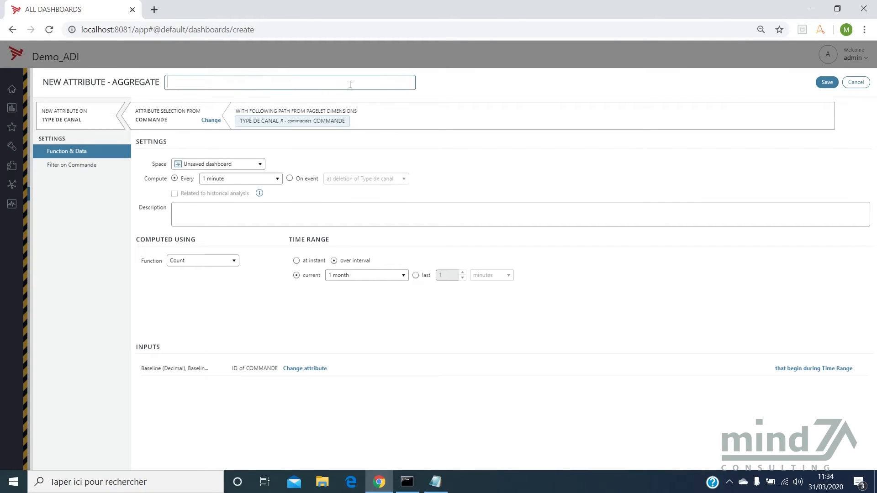
type("#")
type(" Cout")
type(",")
key("BackSpace")
key("BackSpace")
type("nt Commandes")
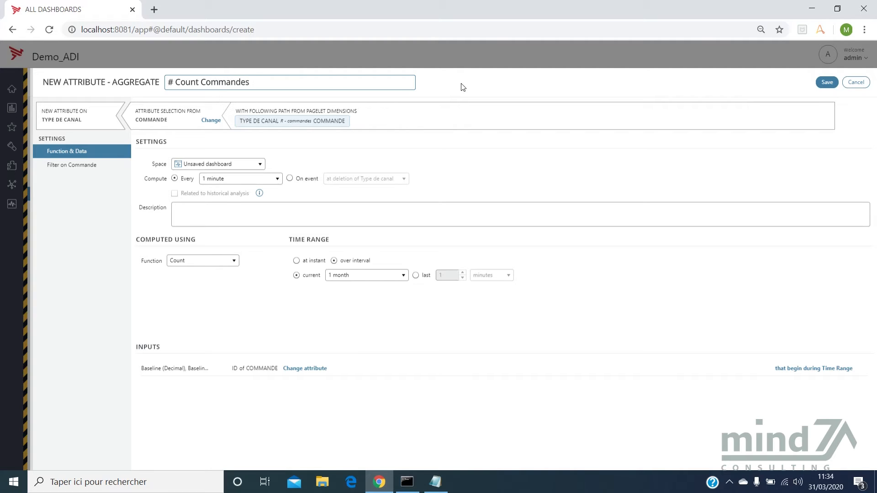
type(" 1 Month")
left_click(830, 83)
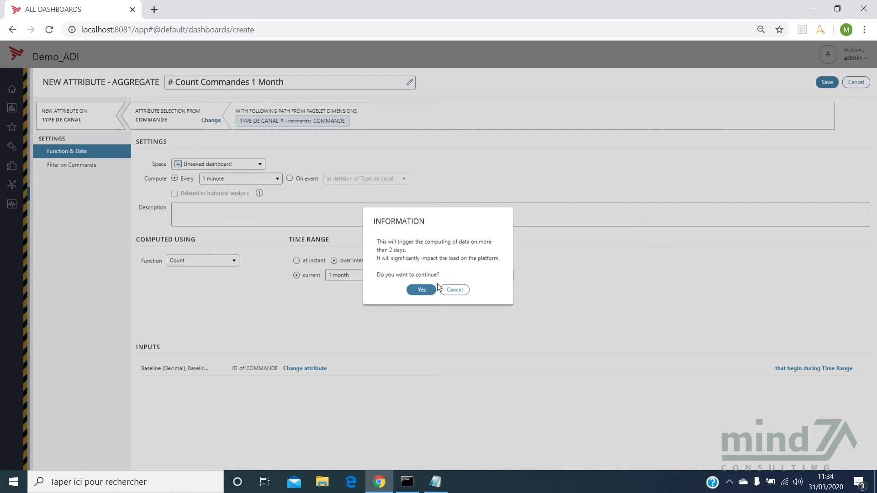
left_click(421, 290)
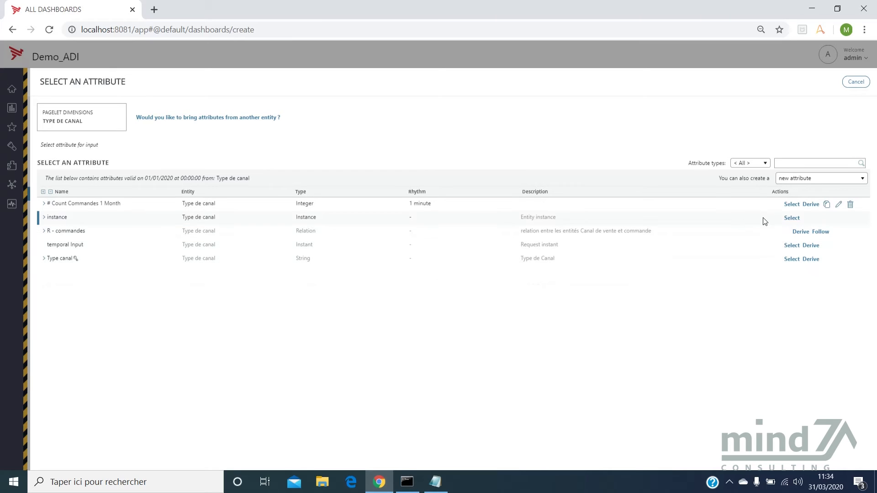
Use # Count Commandes 1 Month as the grid's value and set the pagelet's time range to over interval, current 1 month.
left_click(792, 205)
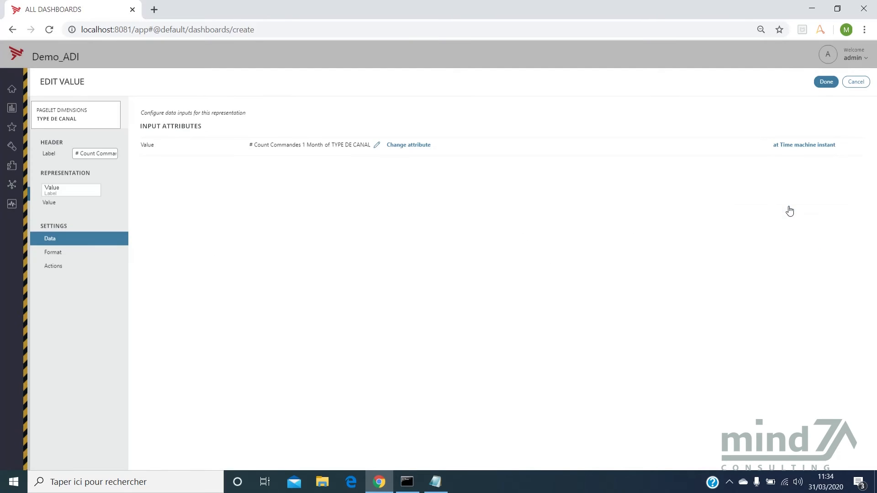
left_click(834, 84)
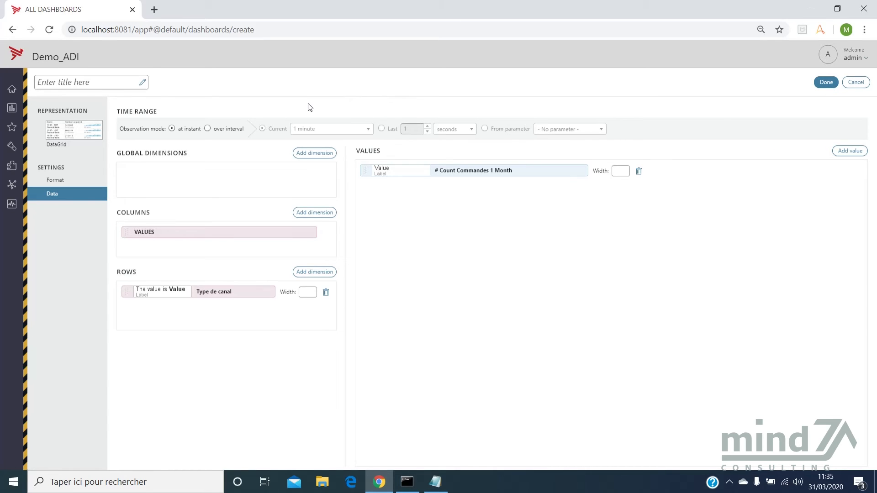
left_click(218, 130)
left_click(322, 126)
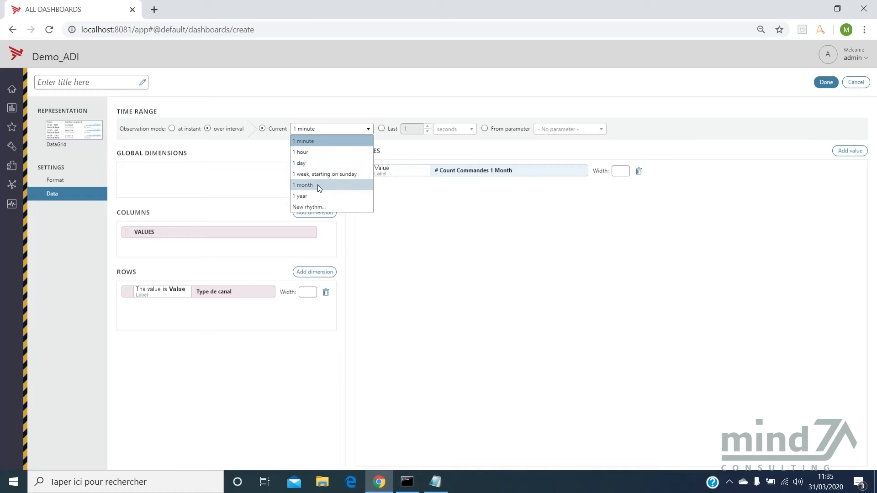
left_click(317, 185)
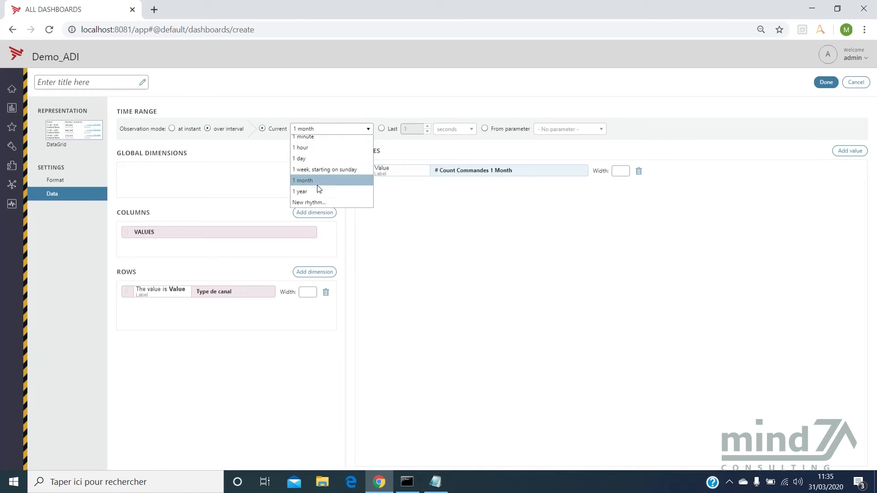
Title the pagelet "NB COMMANDES CANAL / MONTH" and finish its configuration.
left_click(58, 85)
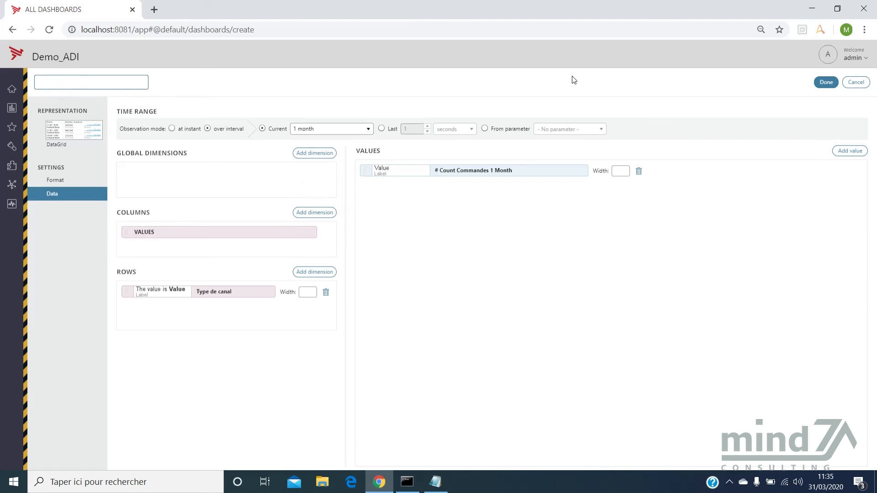
type("NB COMMANDES CAN")
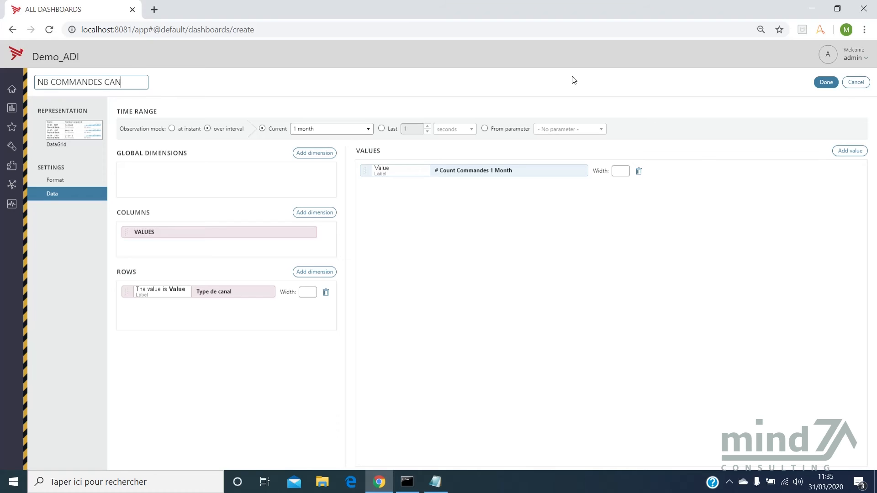
type("AL /")
type("MONTH")
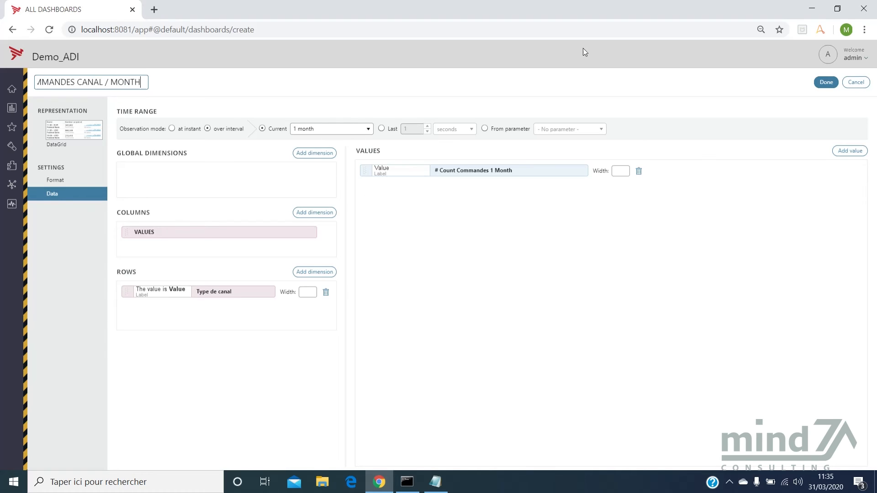
left_click(835, 84)
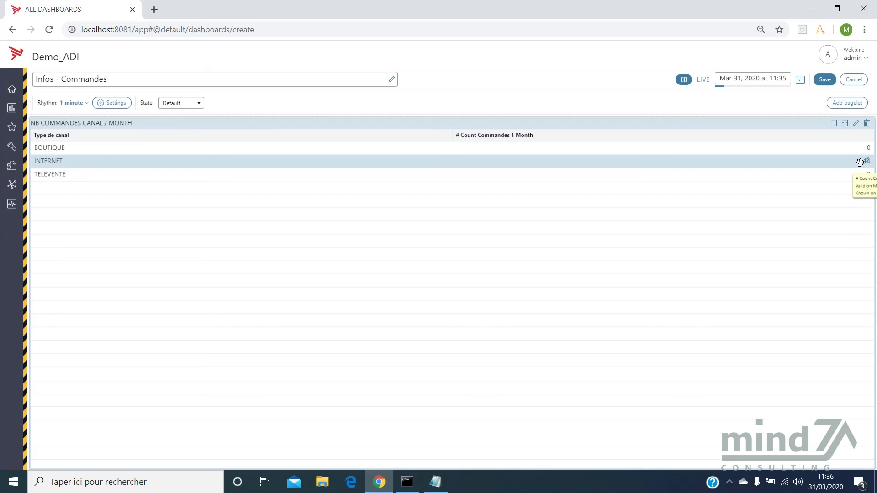
Display the dashboard as of February 29, 2020 to examine that month's order counts per channel type.
left_click(730, 82)
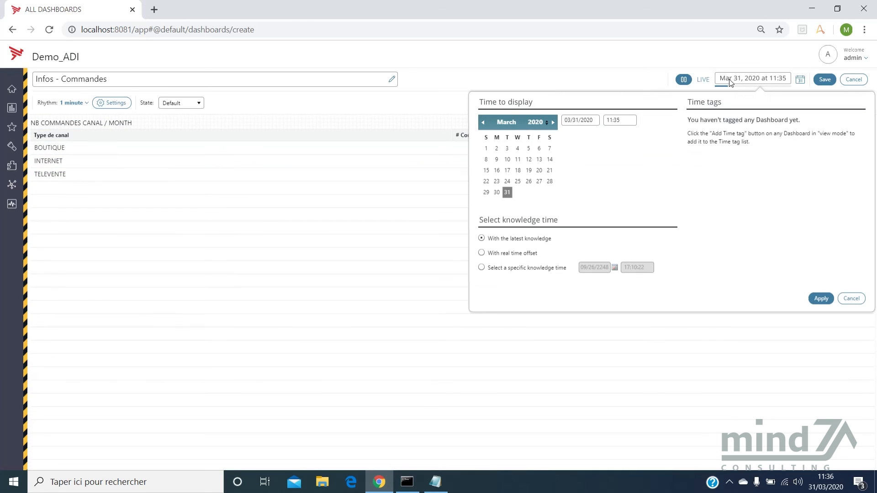
left_click(484, 124)
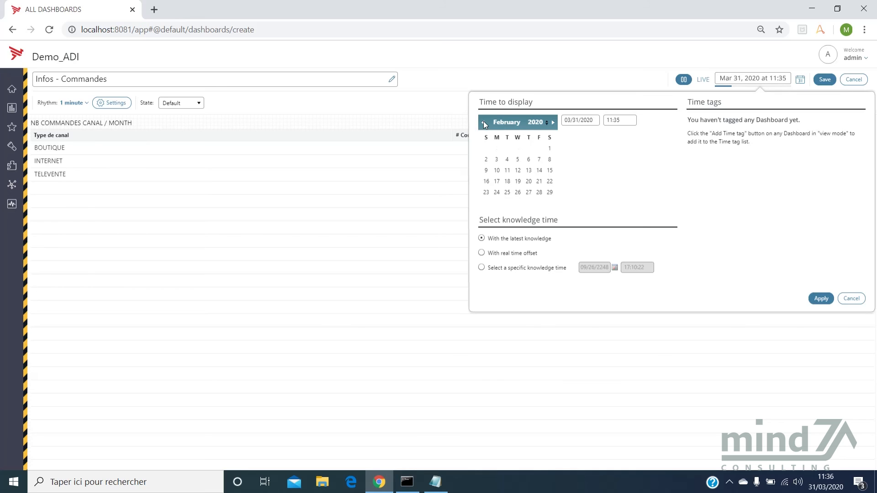
left_click(548, 193)
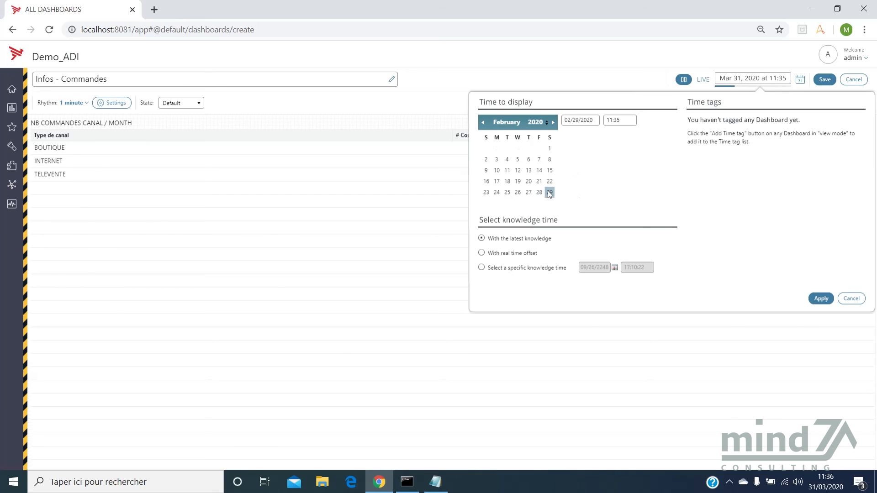
left_click(820, 300)
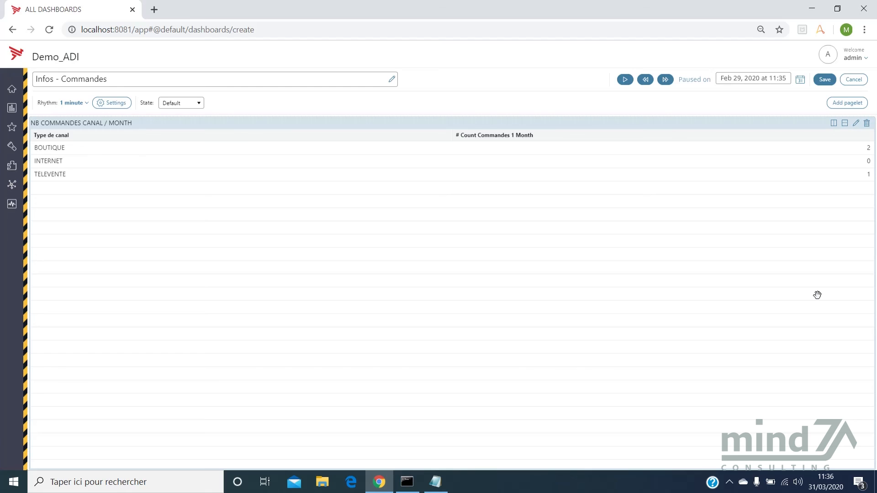
Display the dashboard as of January 31, 2020 to examine that month's order counts per channel type.
left_click(730, 86)
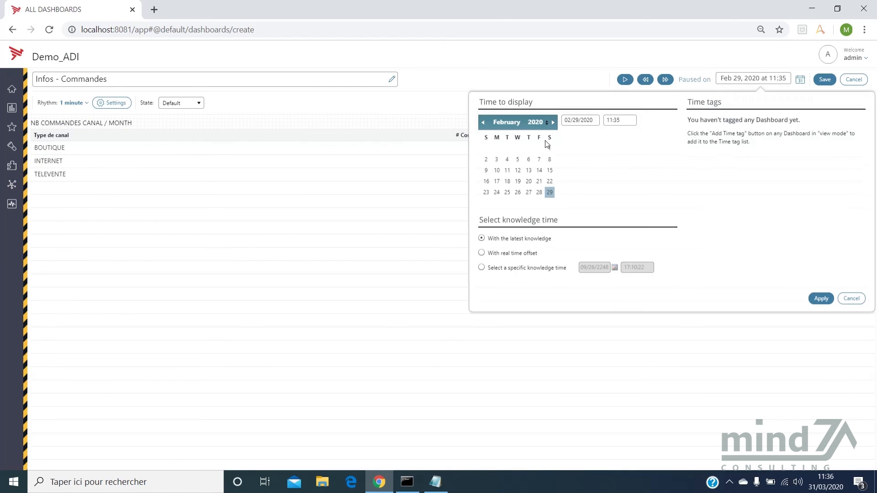
left_click(483, 122)
left_click(817, 298)
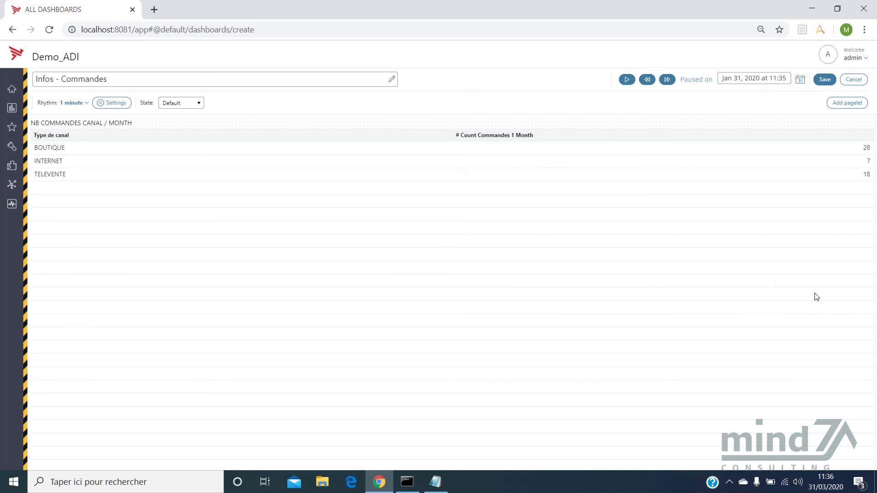